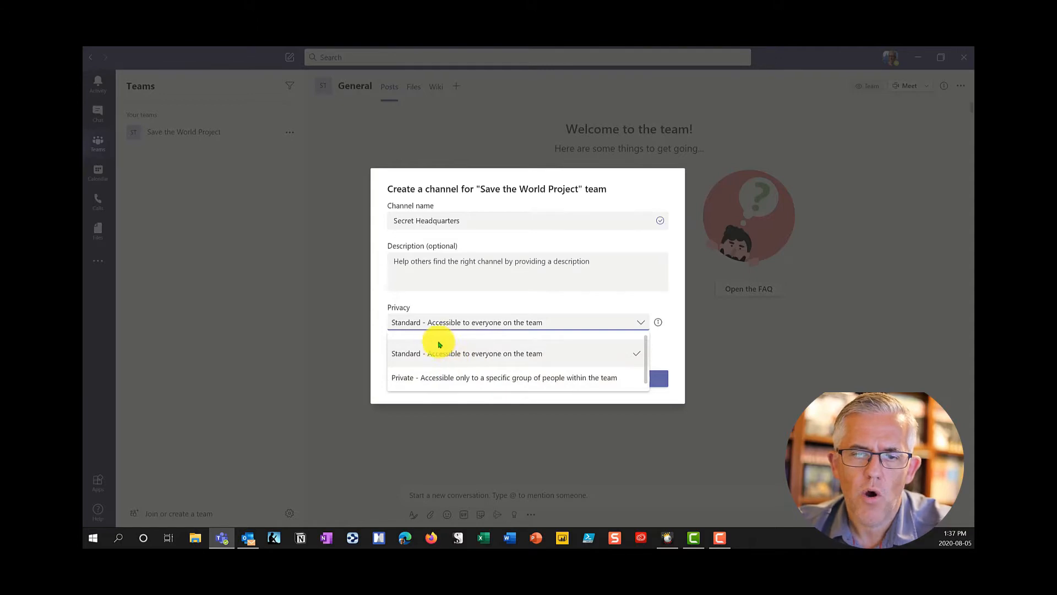
Step: Add two channels to the Save the World Project team: Secret Headquarters with Standard privacy, and Supplies we will need
left_click(479, 300)
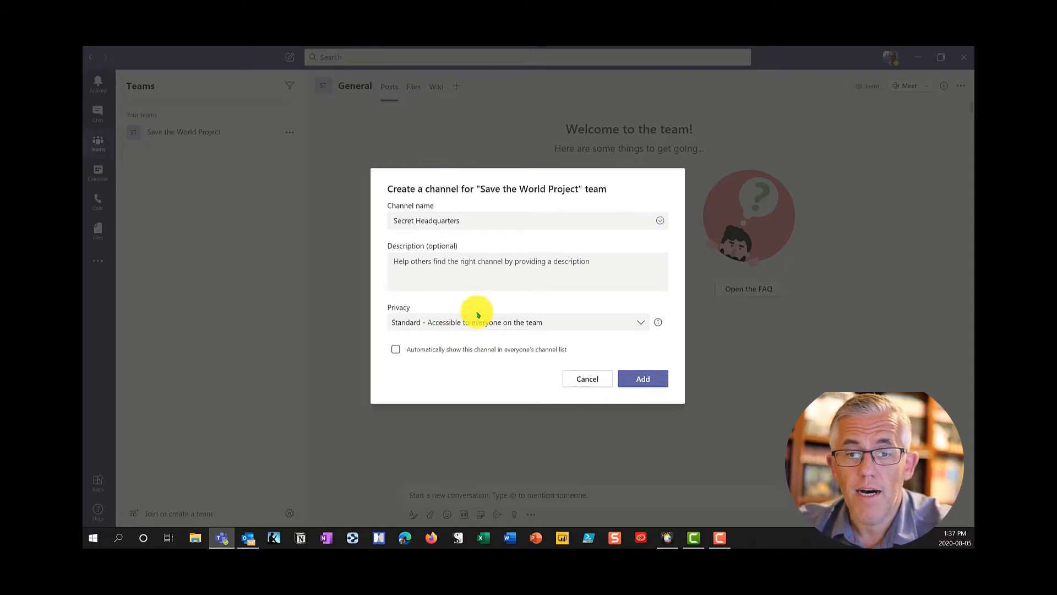
left_click(642, 380)
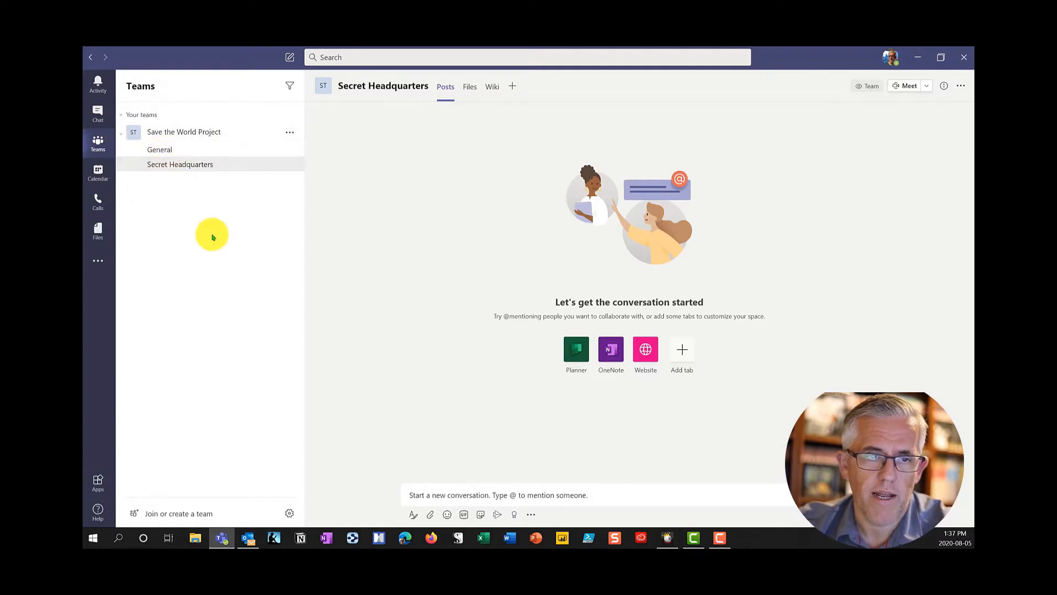
left_click(289, 132)
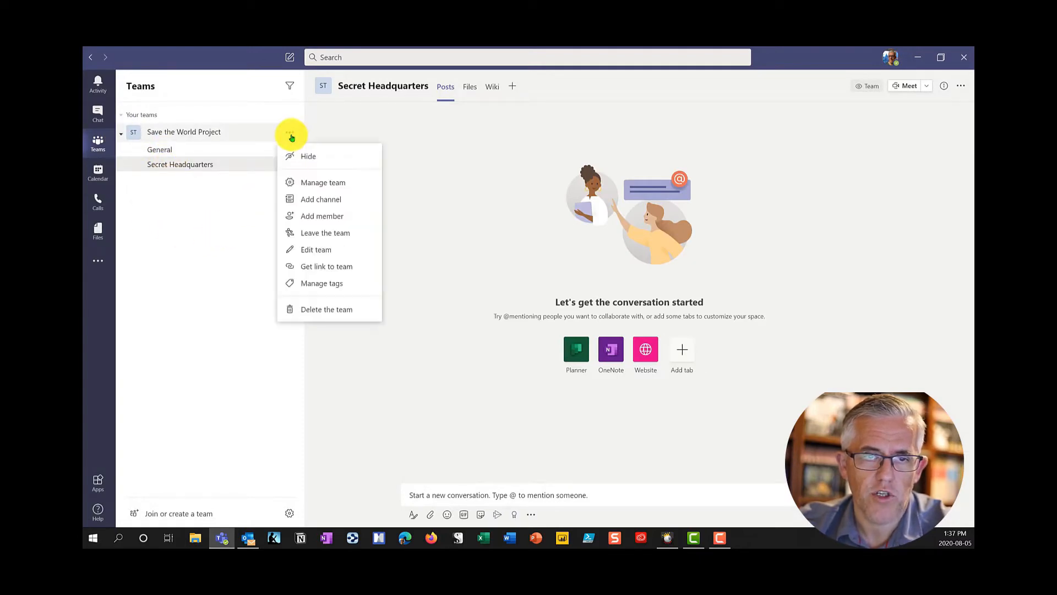
left_click(328, 201)
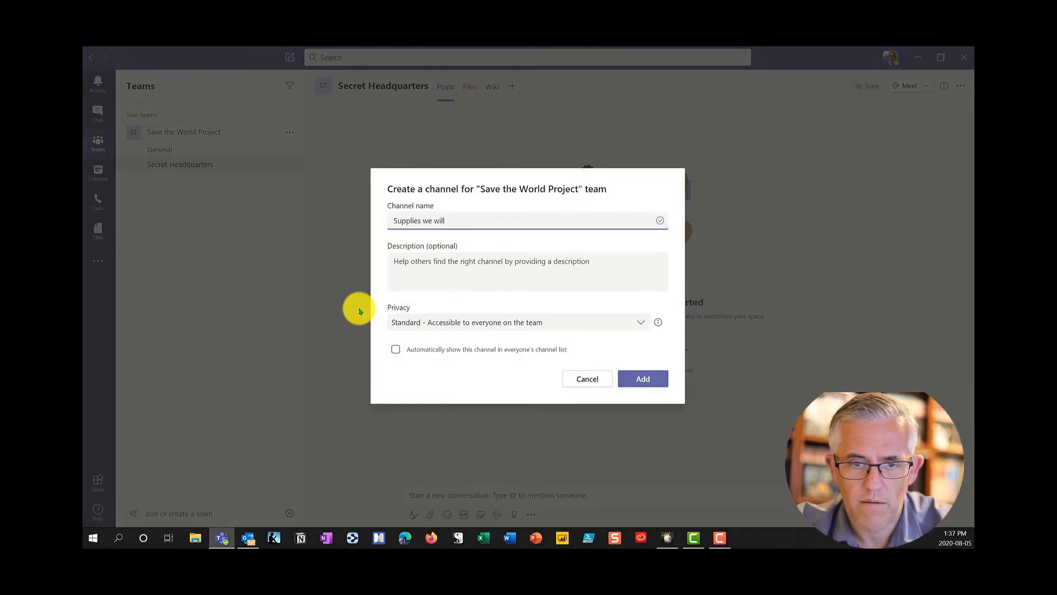
left_click(639, 381)
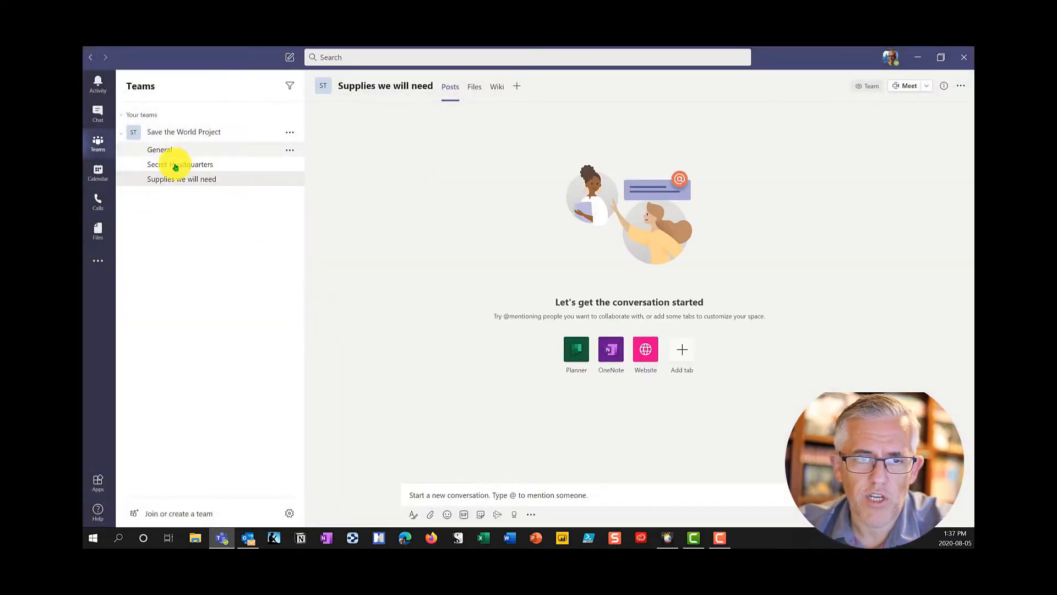
Step: Change the Save the World Project team picture to the glowing dome photo from the Backgrounds folder in Pictures, and save it
left_click(290, 133)
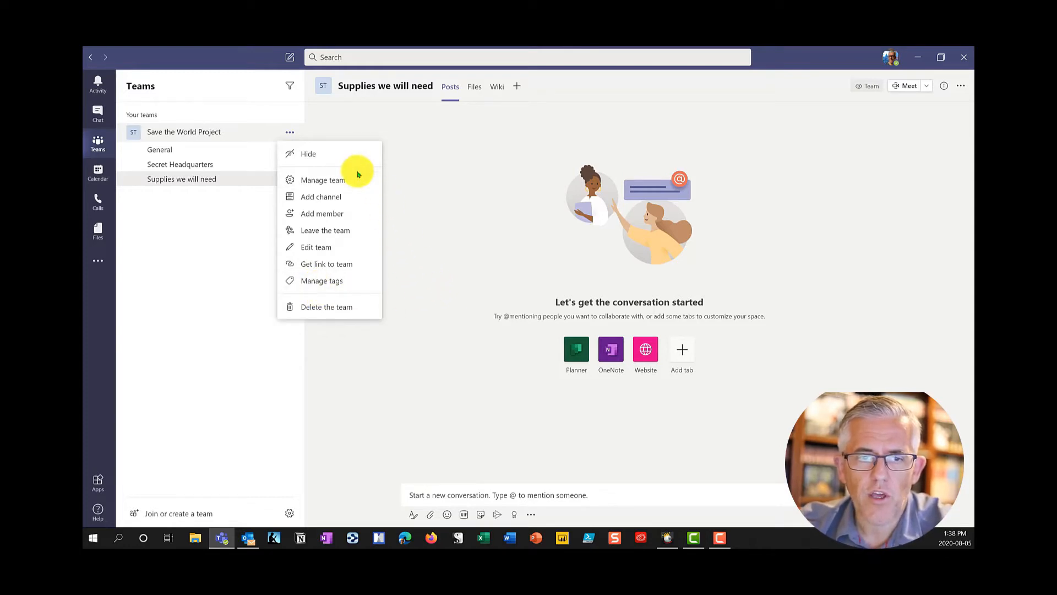
left_click(342, 183)
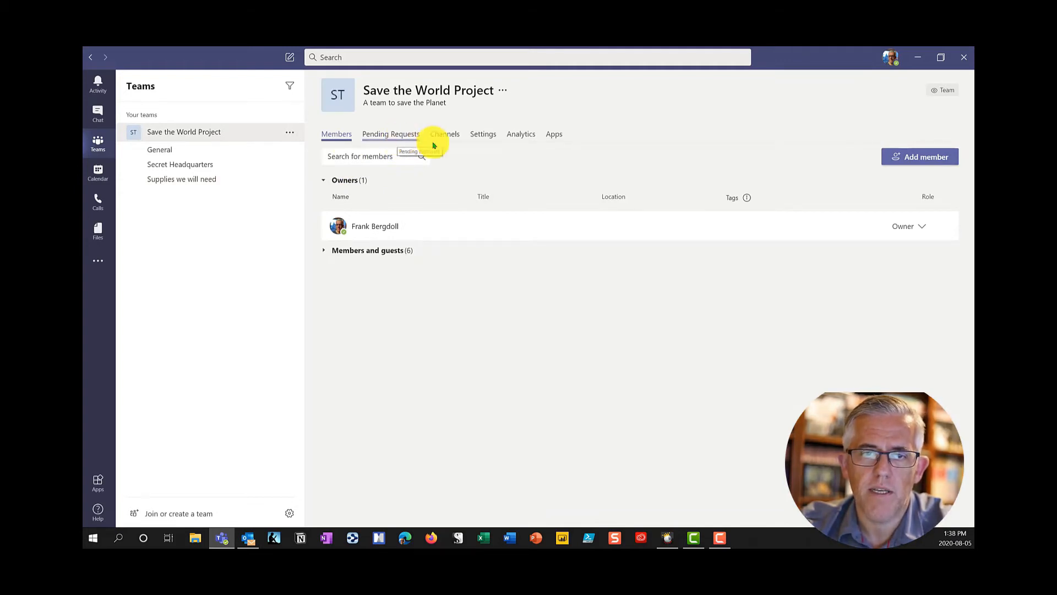
left_click(480, 136)
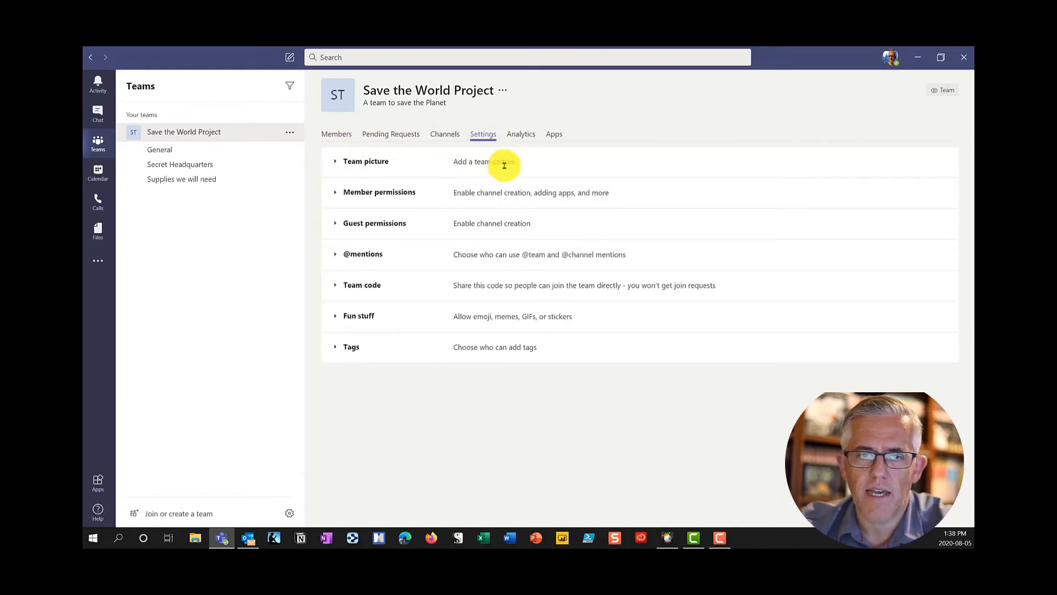
left_click(335, 162)
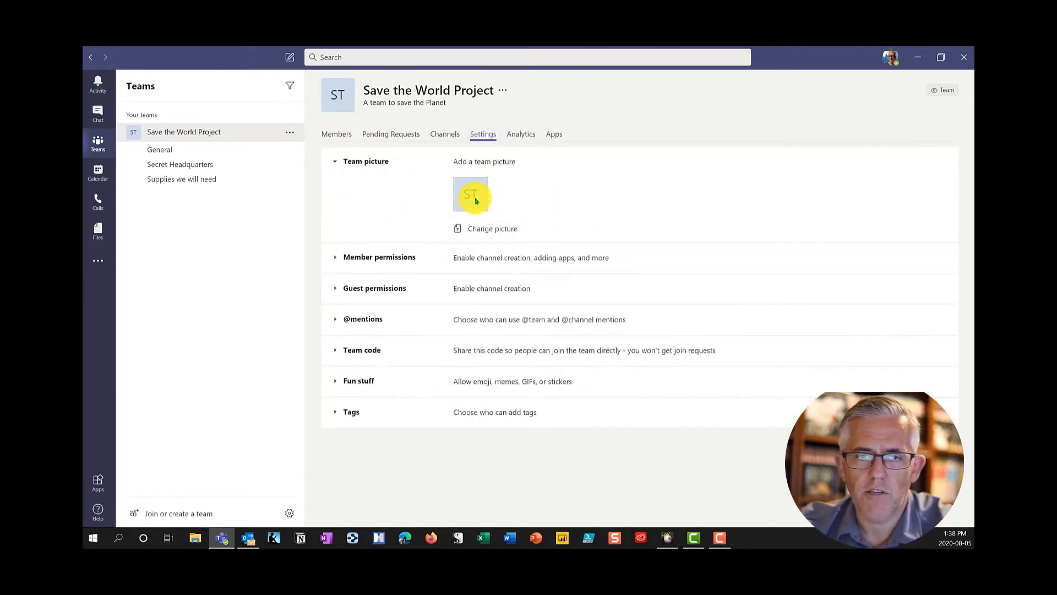
left_click(482, 230)
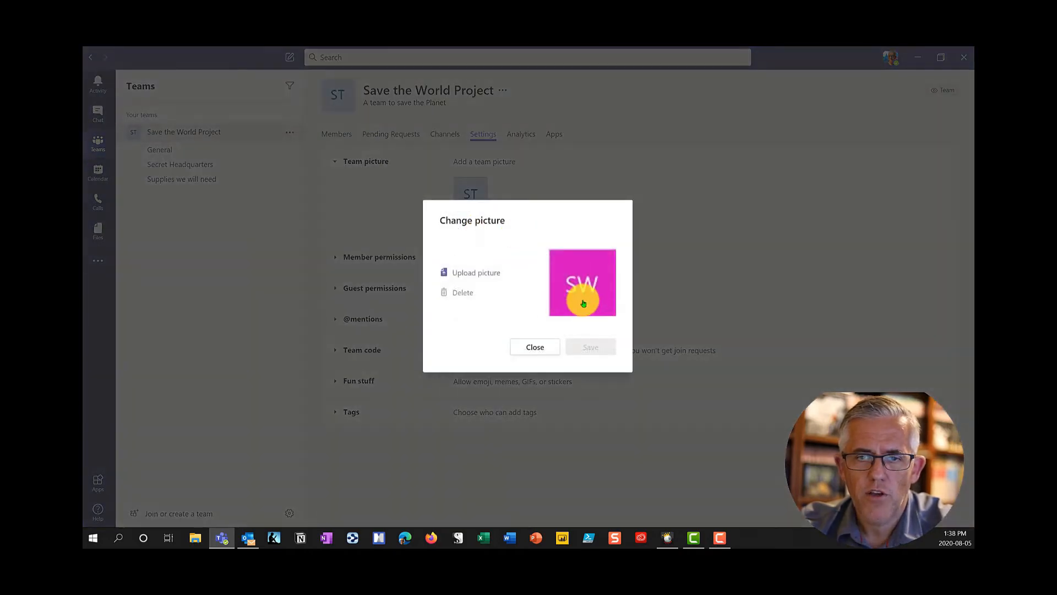
left_click(472, 274)
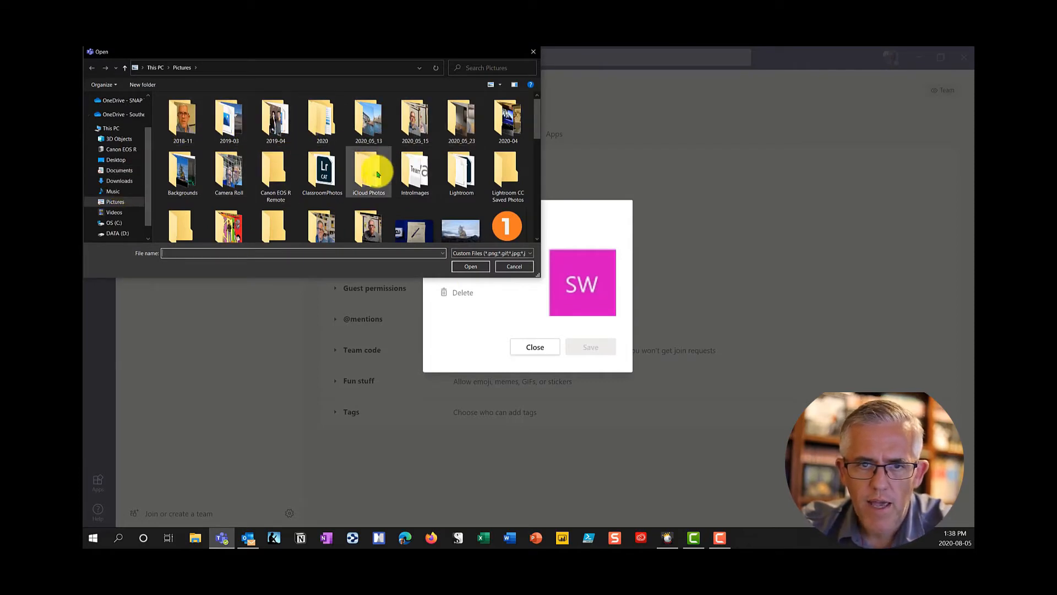
double_click(187, 161)
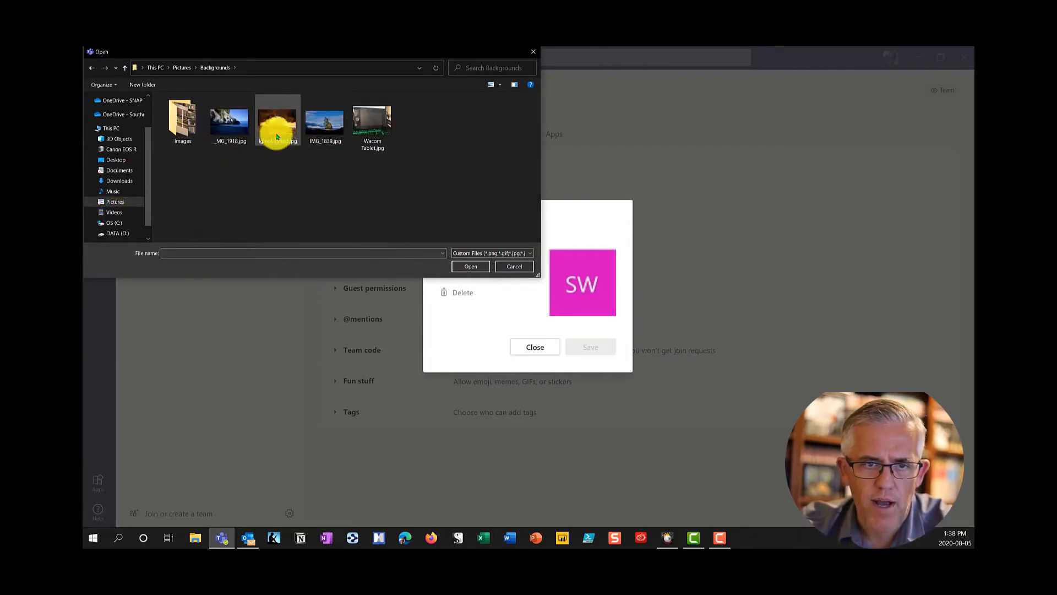
left_click(277, 125)
left_click(471, 266)
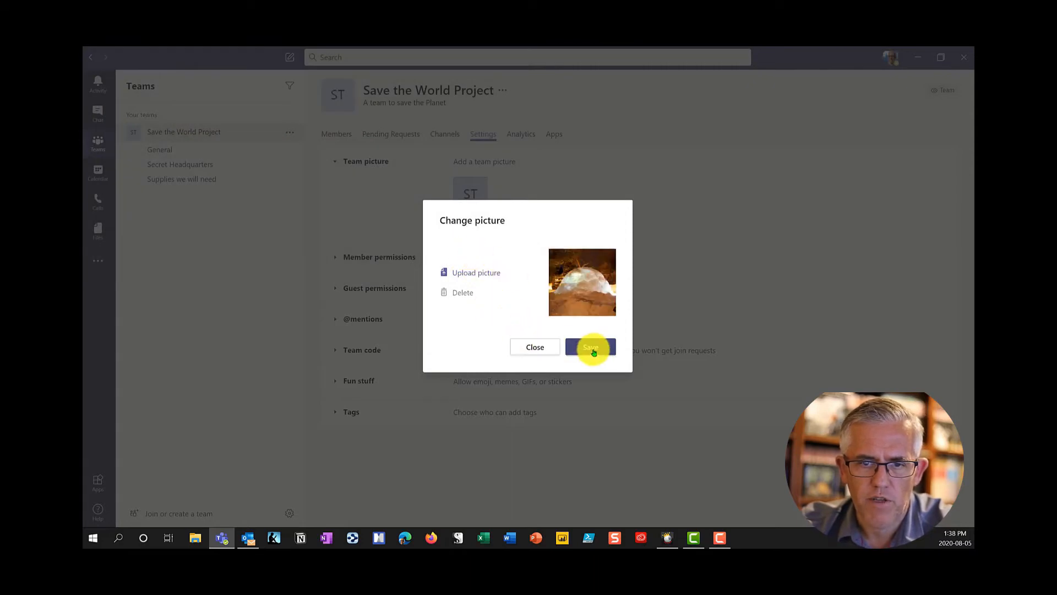
left_click(589, 346)
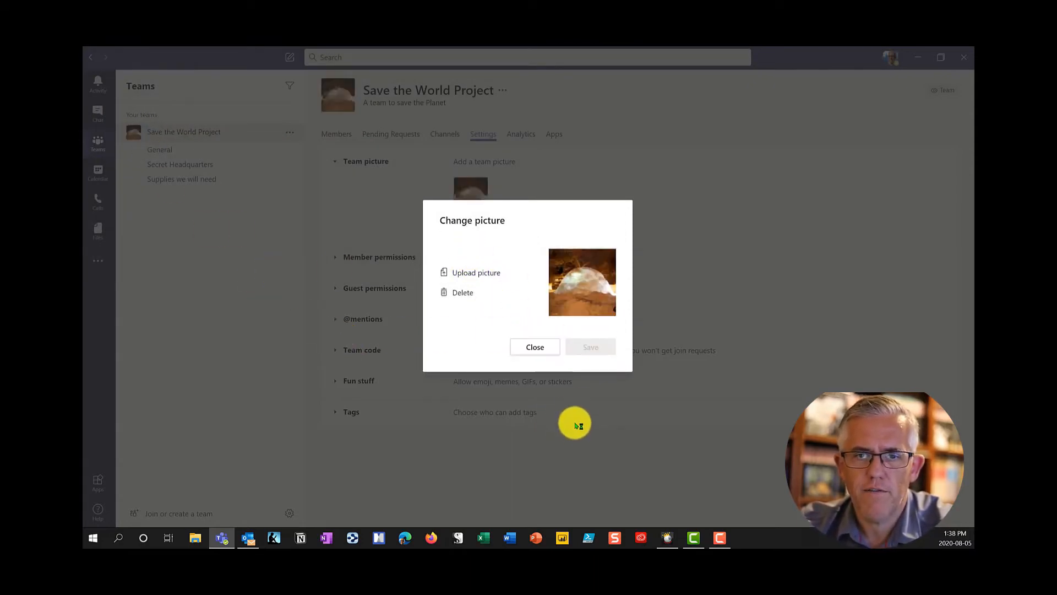
left_click(526, 349)
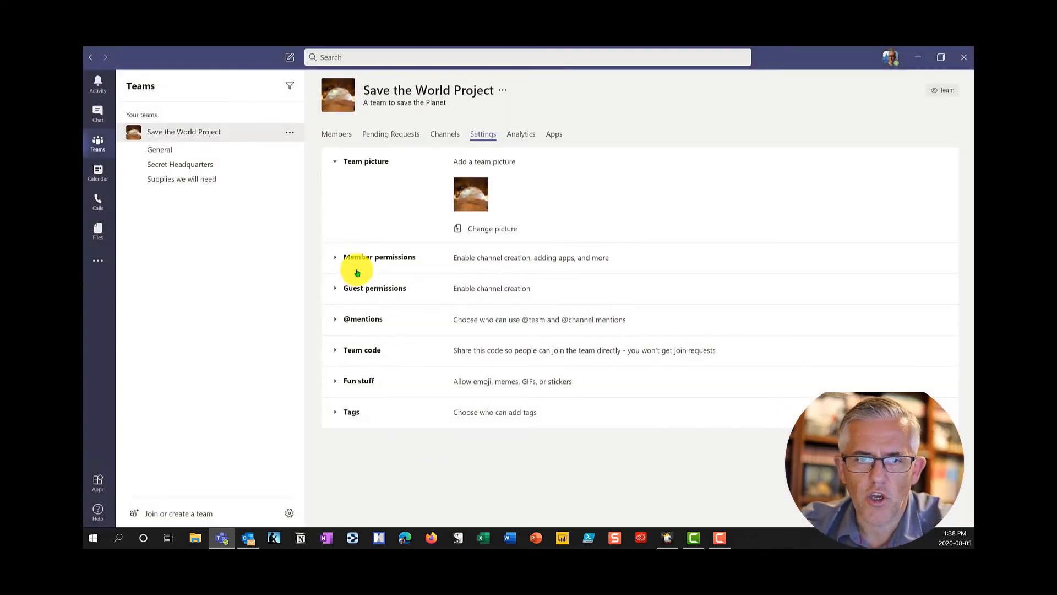
left_click(337, 256)
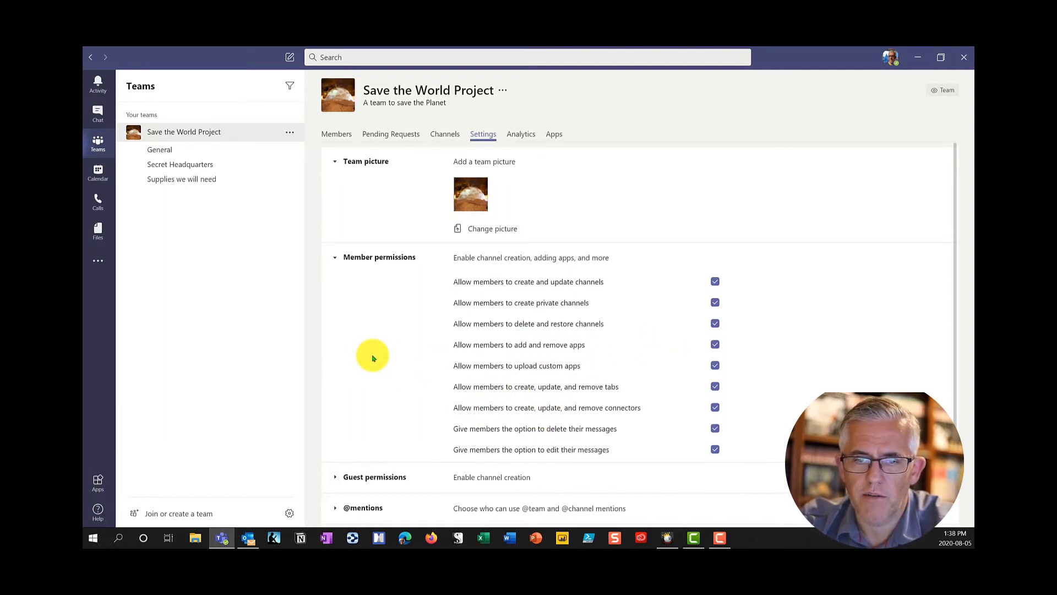
scroll(395, 367, "down", 3)
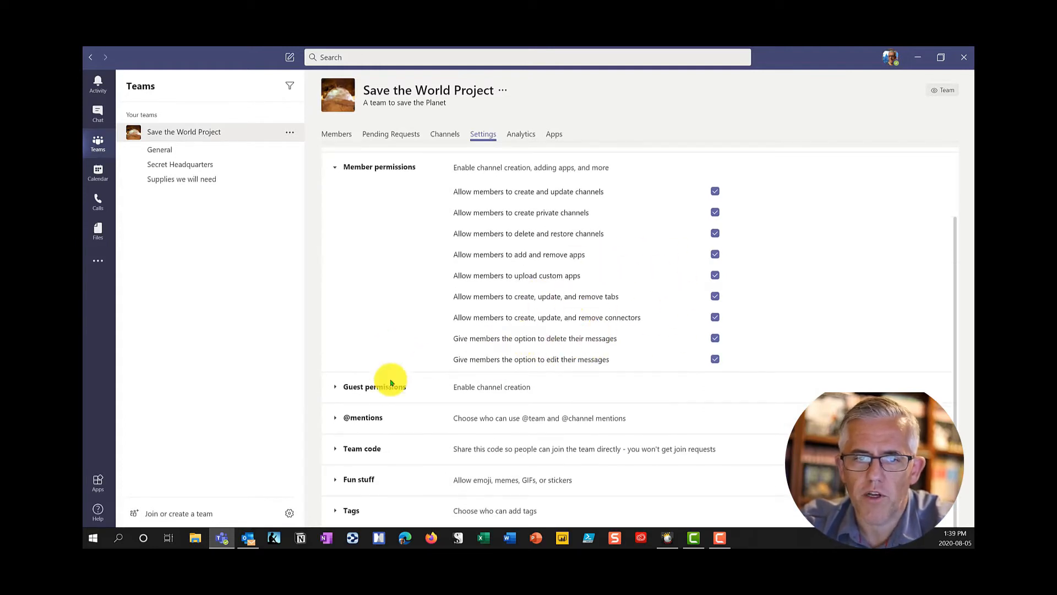
left_click(334, 386)
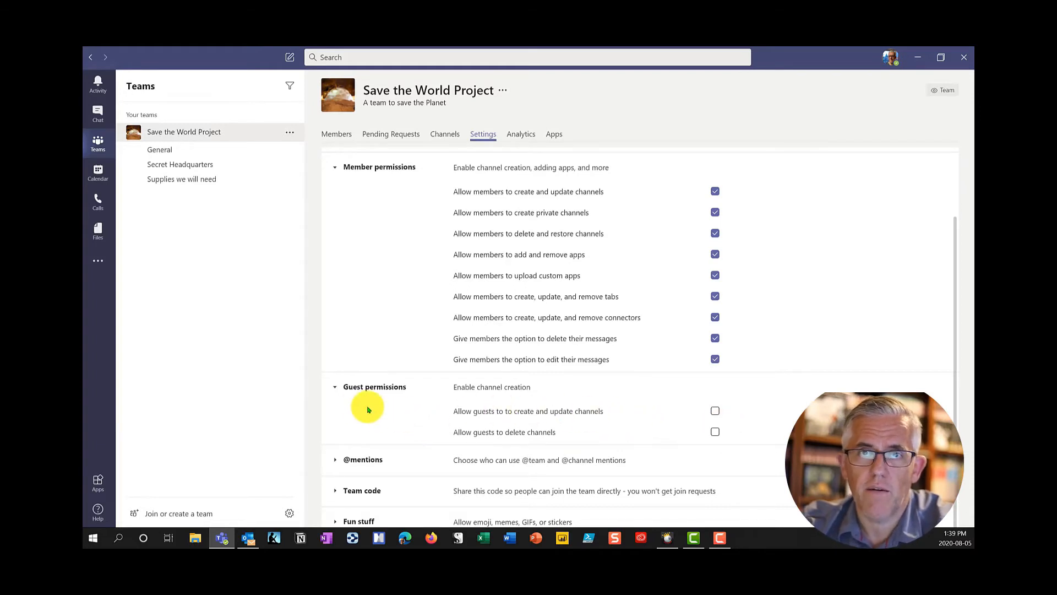
scroll(371, 410, "down", 1)
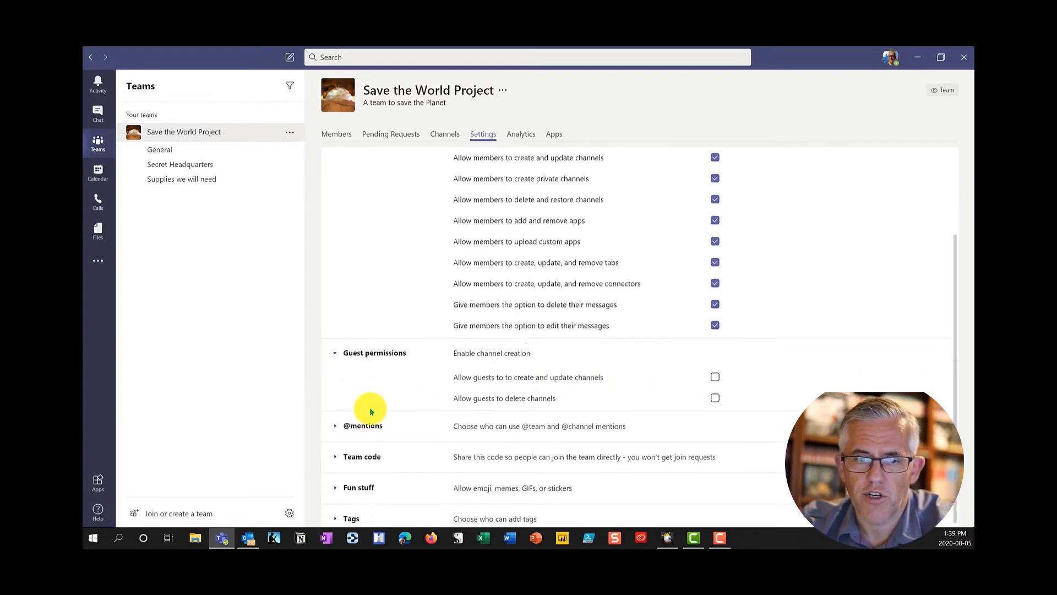
left_click(337, 418)
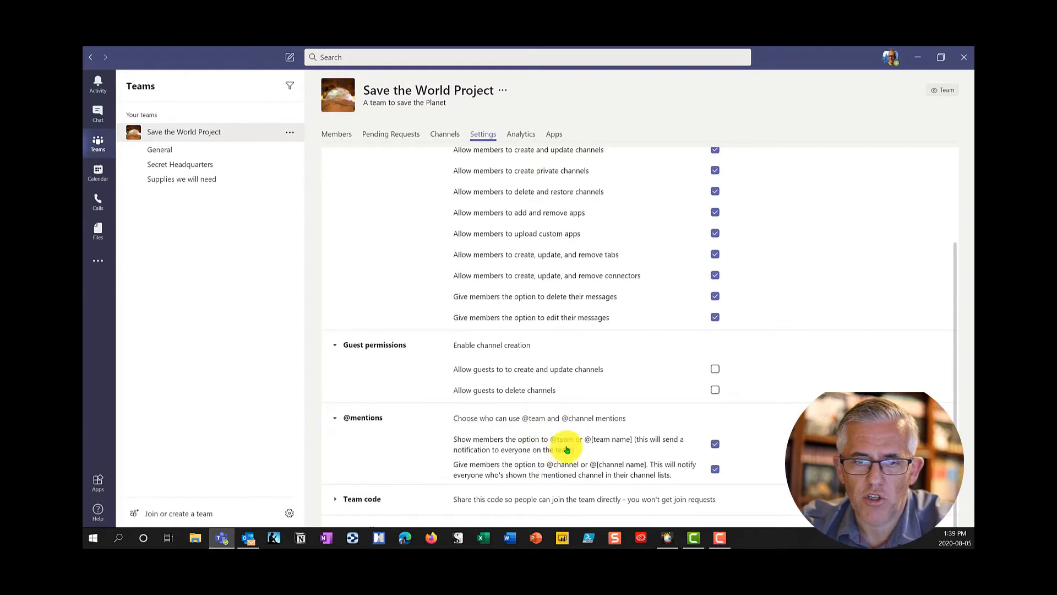
scroll(608, 436, "down", 1)
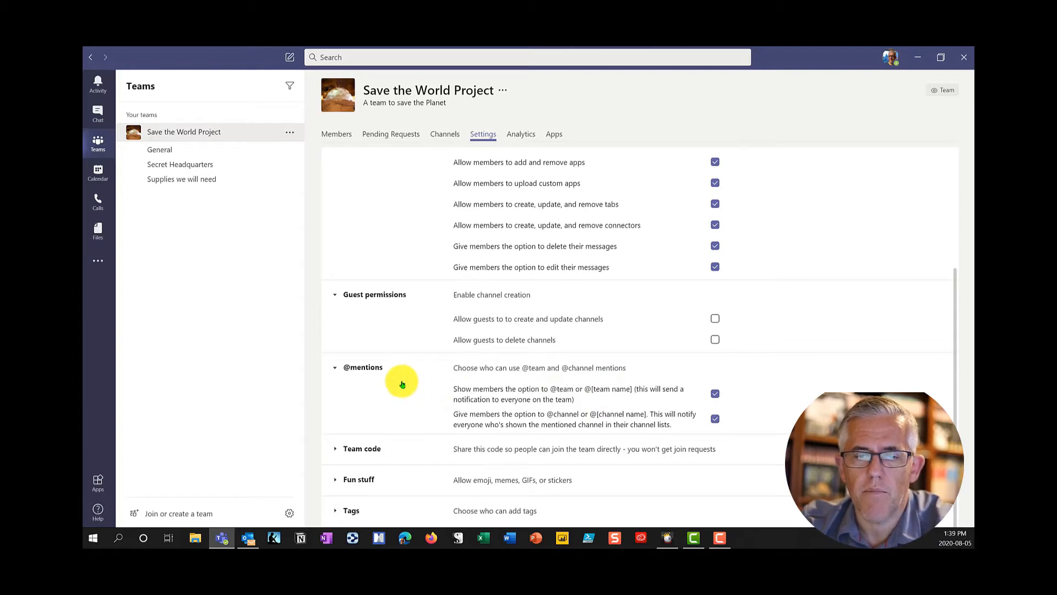
left_click(337, 449)
scroll(529, 440, "down", 1)
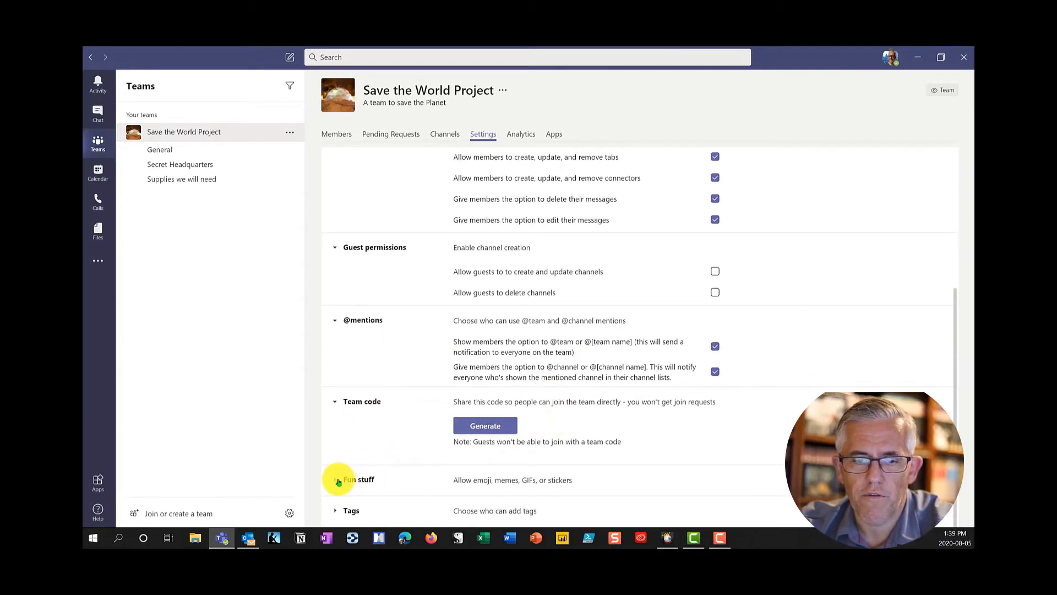
left_click(338, 482)
scroll(439, 429, "down", 3)
mouse_move(567, 407)
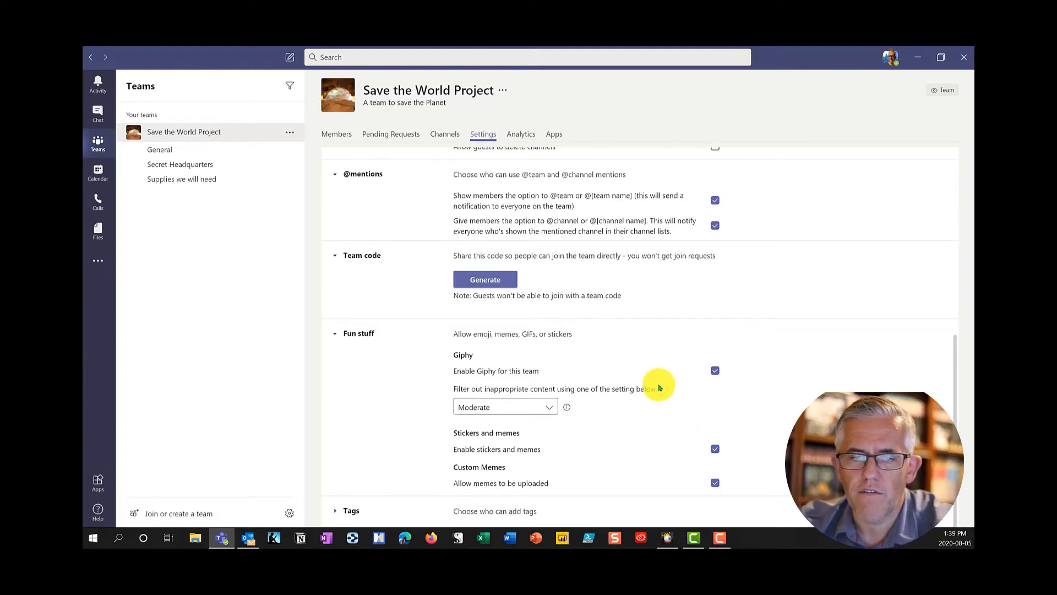
left_click(716, 371)
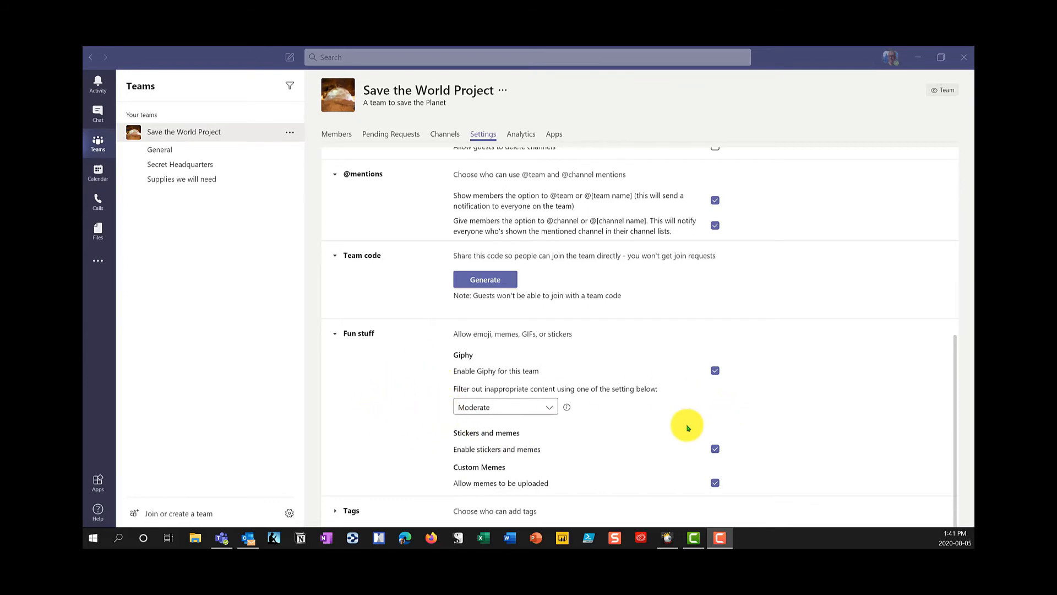
Step: Set who can add tags in the team to Owners only
left_click(336, 513)
scroll(466, 457, "down", 1)
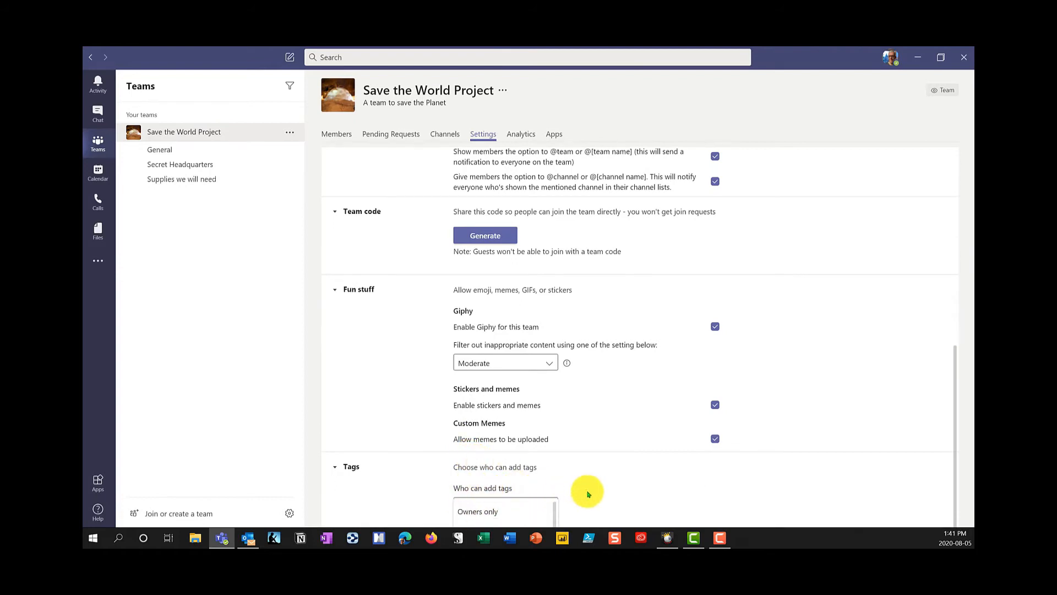
scroll(585, 491, "down", 1)
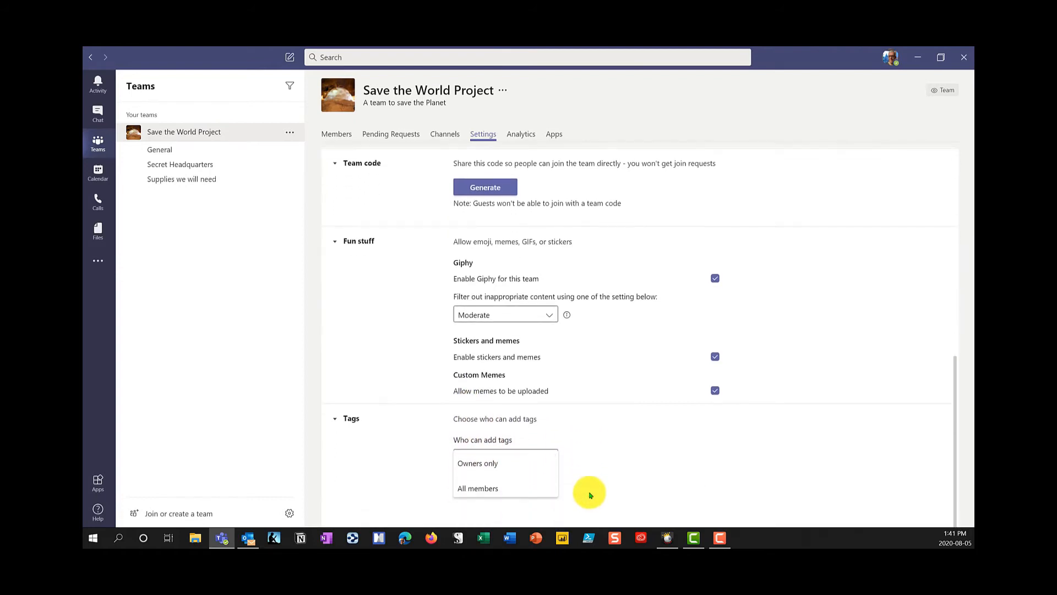
left_click(478, 464)
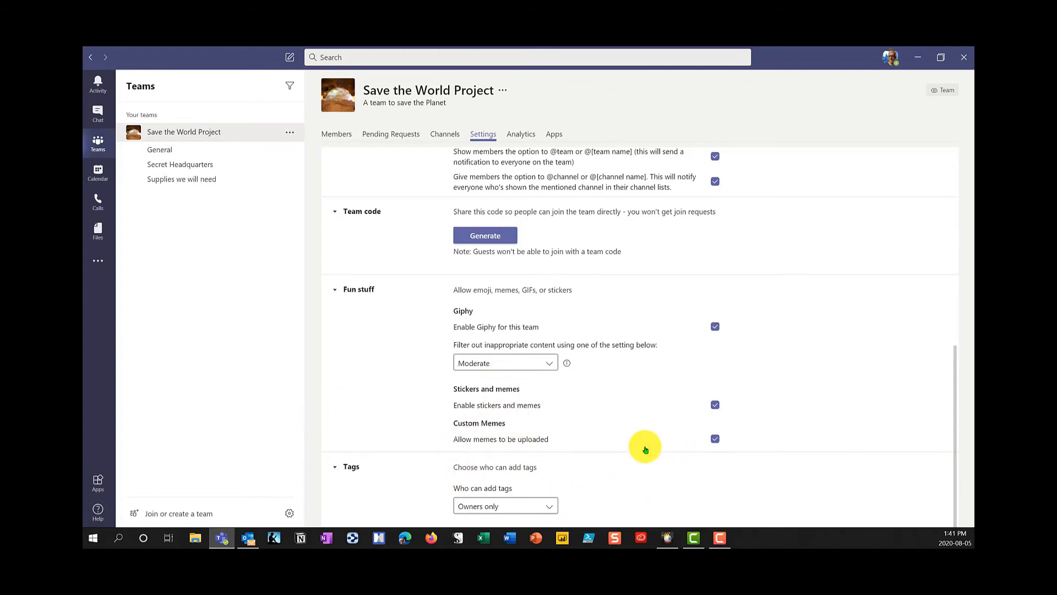
Step: Examine the team's analytics for all channels over the last 7 days, from the summary through to engagement
scroll(642, 441, "up", 10)
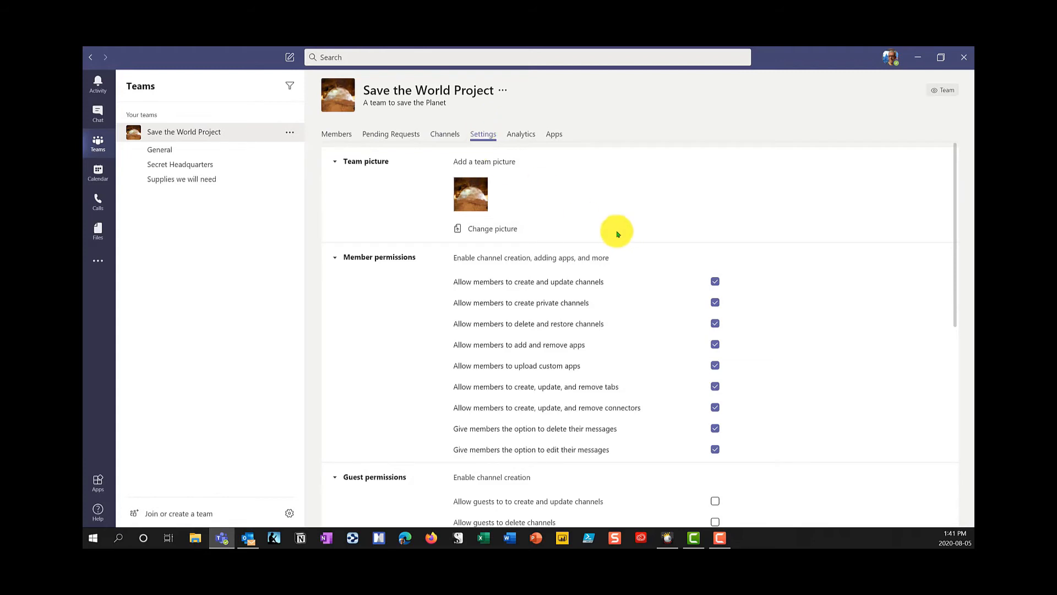
left_click(522, 134)
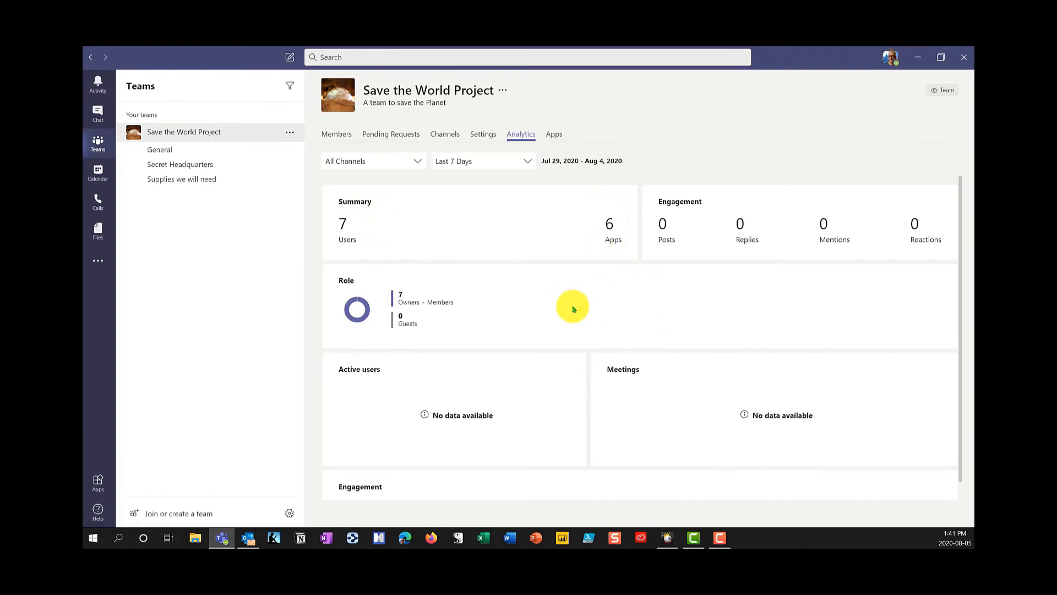
scroll(538, 345, "down", 2)
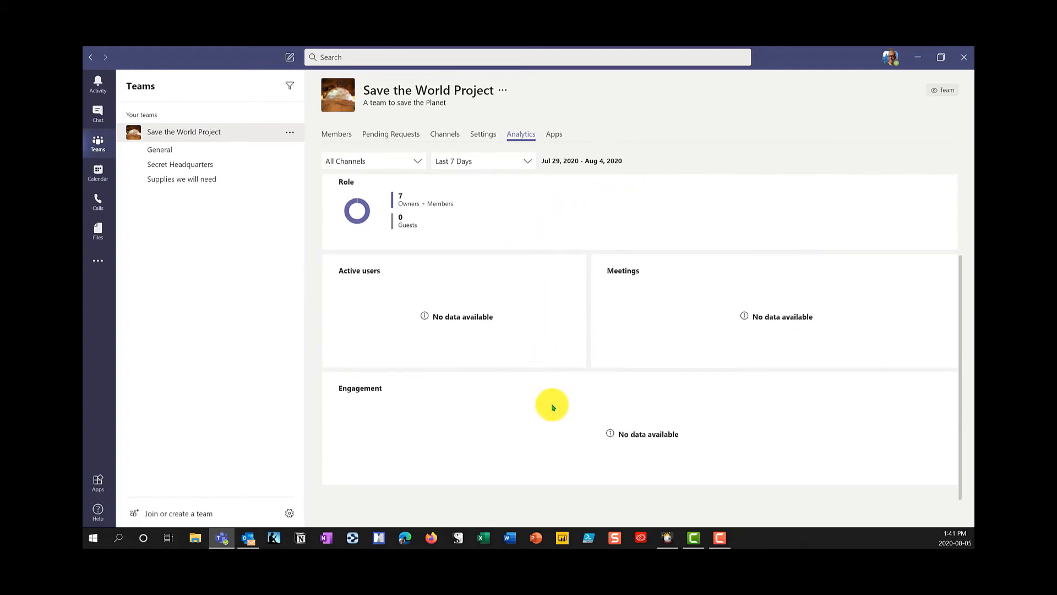
scroll(553, 406, "up", 2)
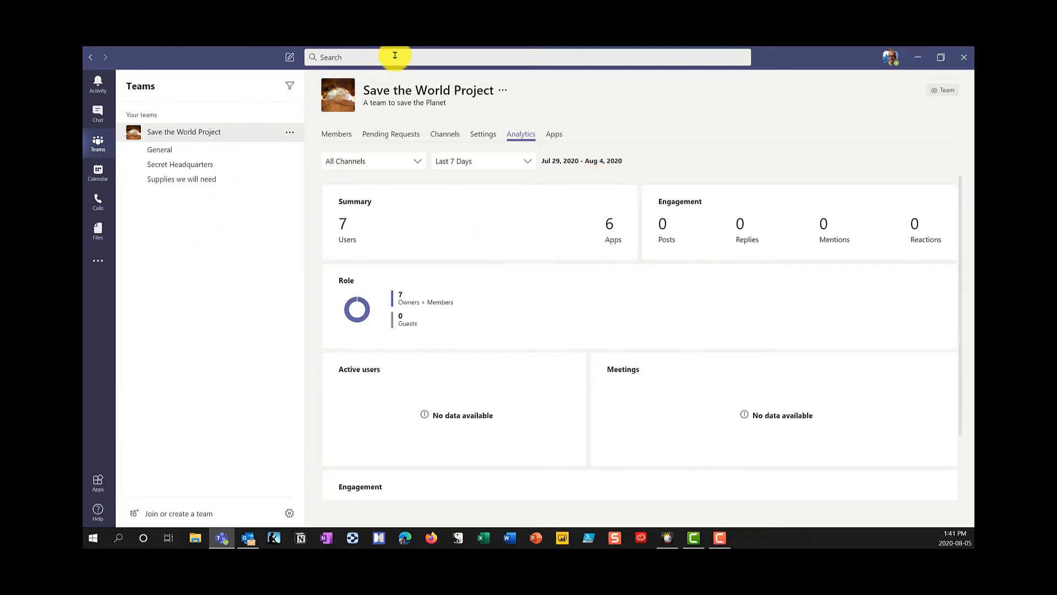
Step: Examine the Secret Headquarters channel's available actions and its channel moderation and posting permissions
left_click(166, 155)
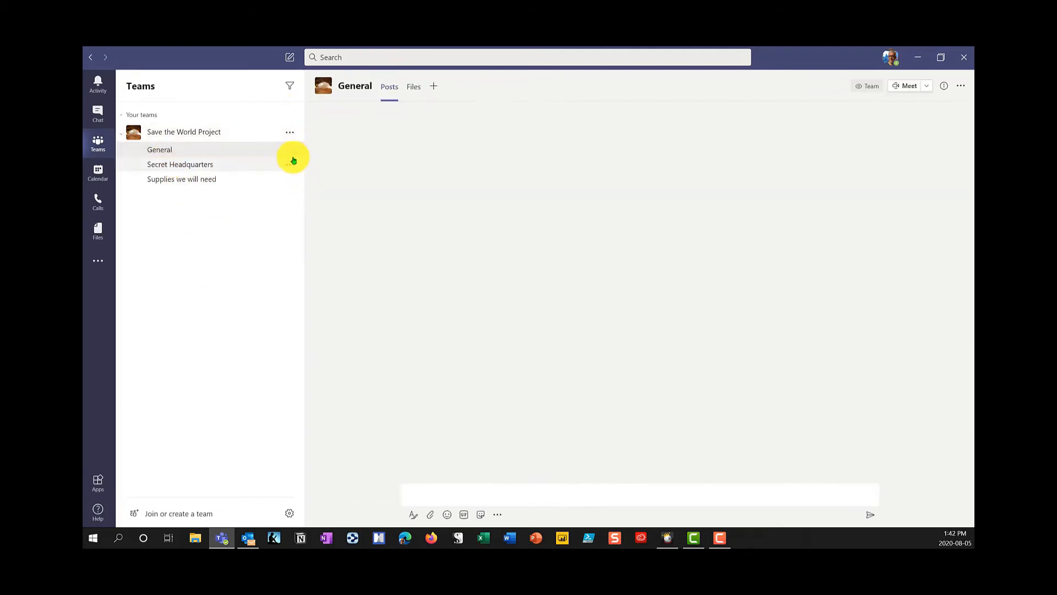
left_click(251, 166)
left_click(291, 167)
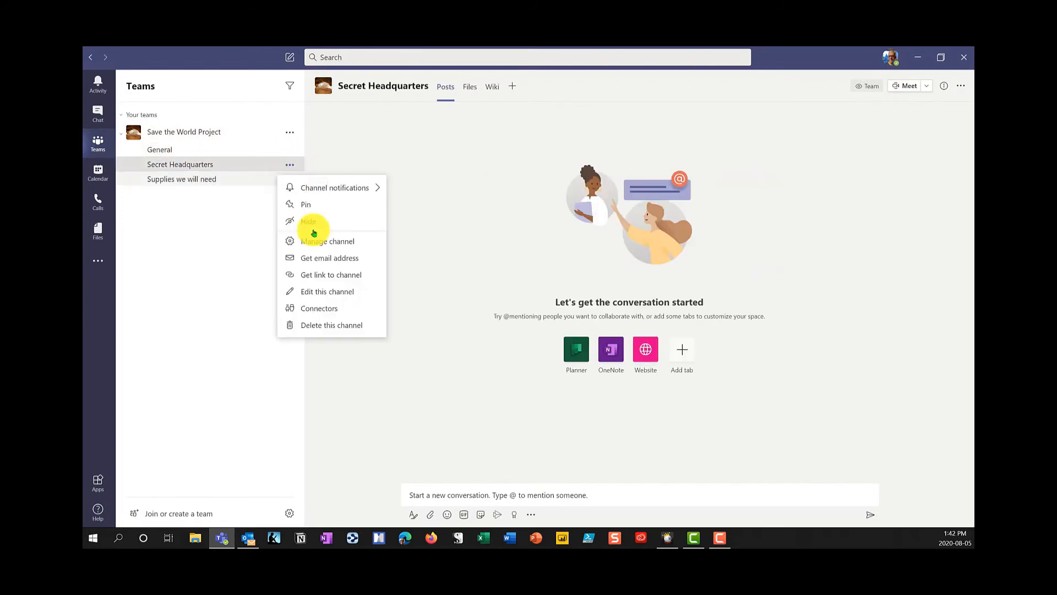
mouse_move(324, 189)
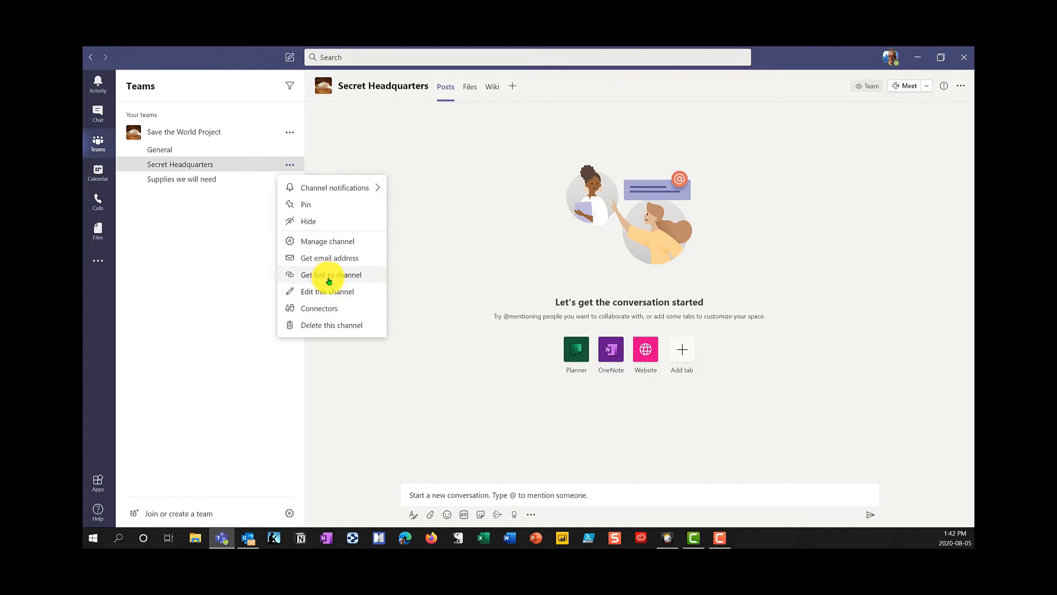
left_click(324, 242)
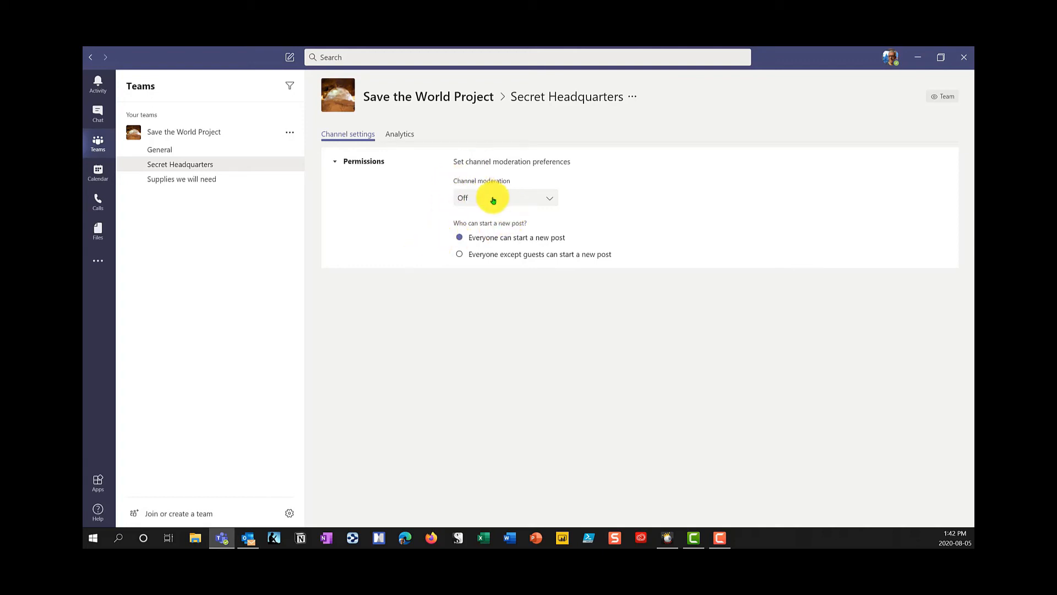
left_click(549, 203)
left_click(401, 218)
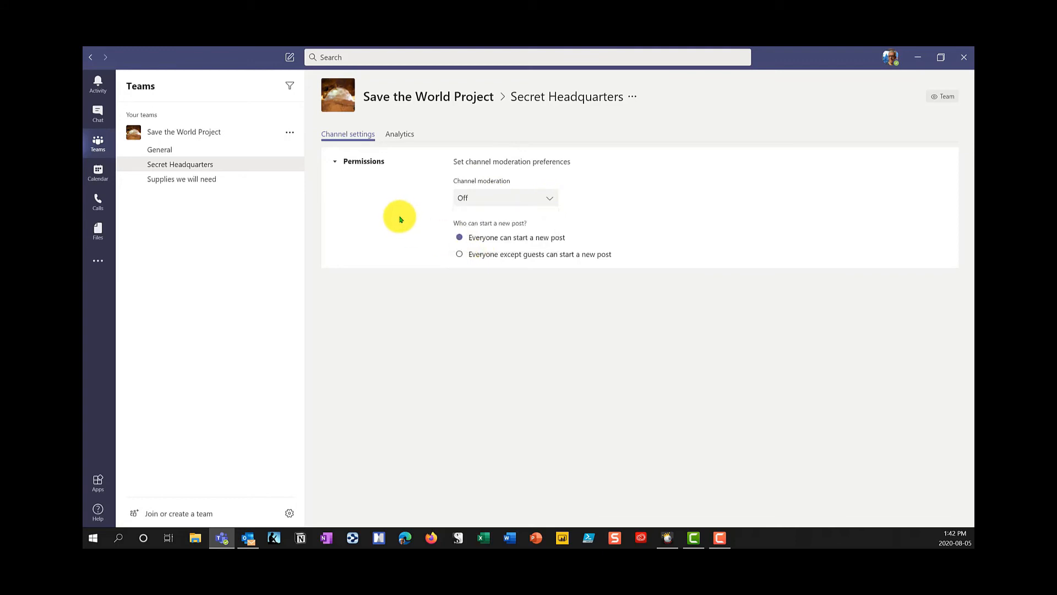